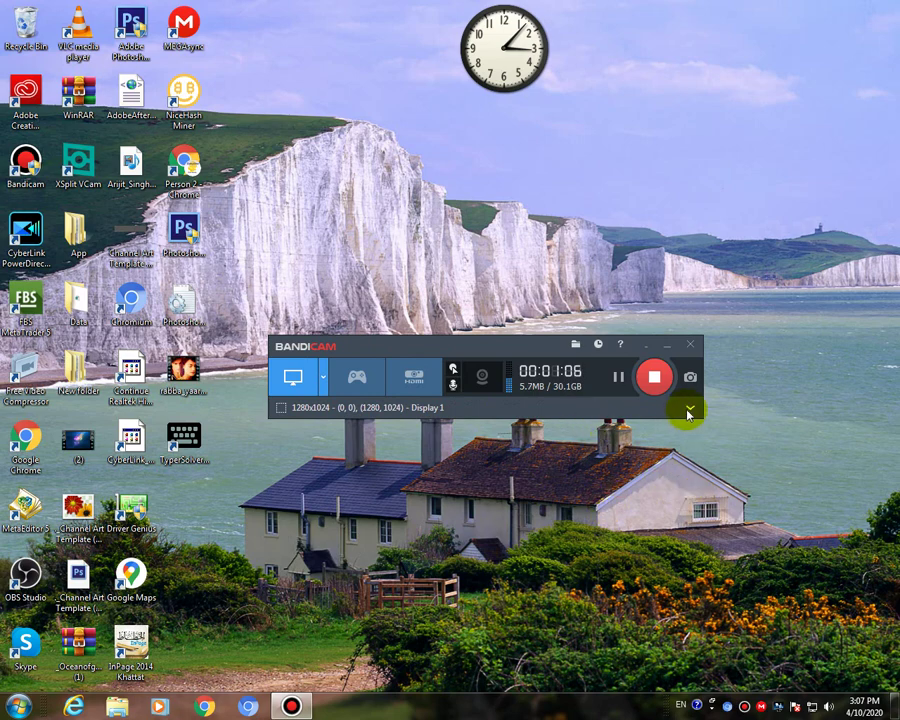
Step: Expand the Bandicam window to view its version and license information, and collapse it again
left_click(688, 412)
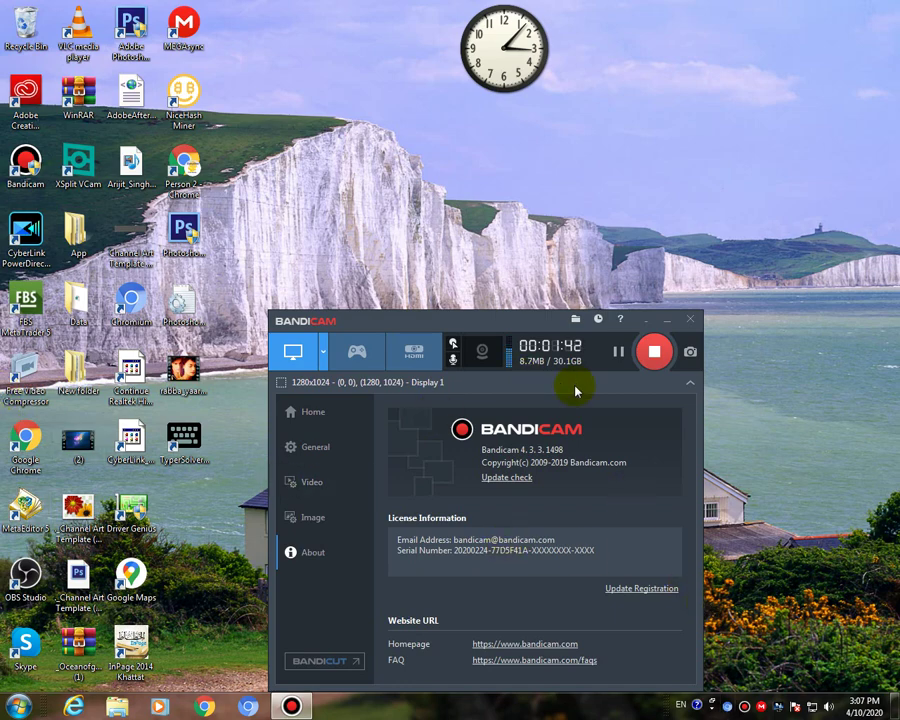
left_click(687, 385)
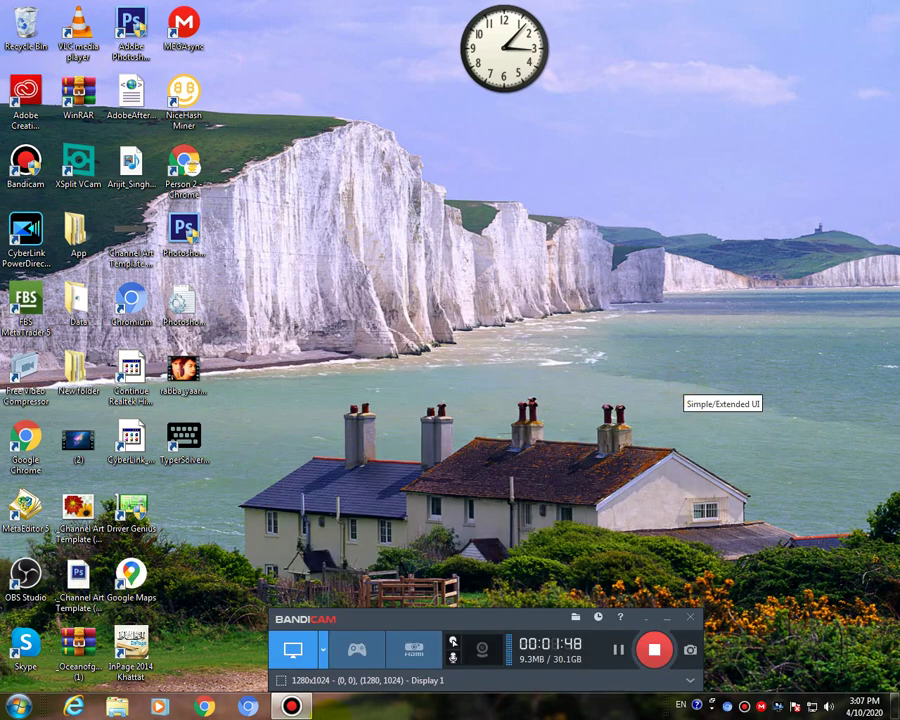
Step: Switch to Google Chrome, minimize Bandicam, search for asg111.blogspot.com and open the blog from the results
left_click(204, 704)
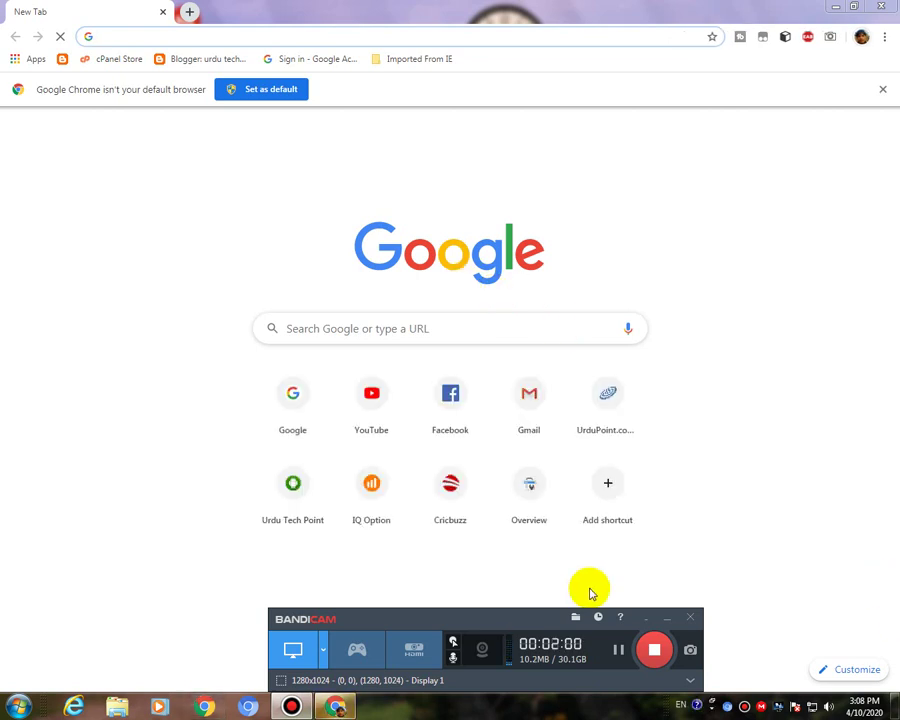
left_click(647, 617)
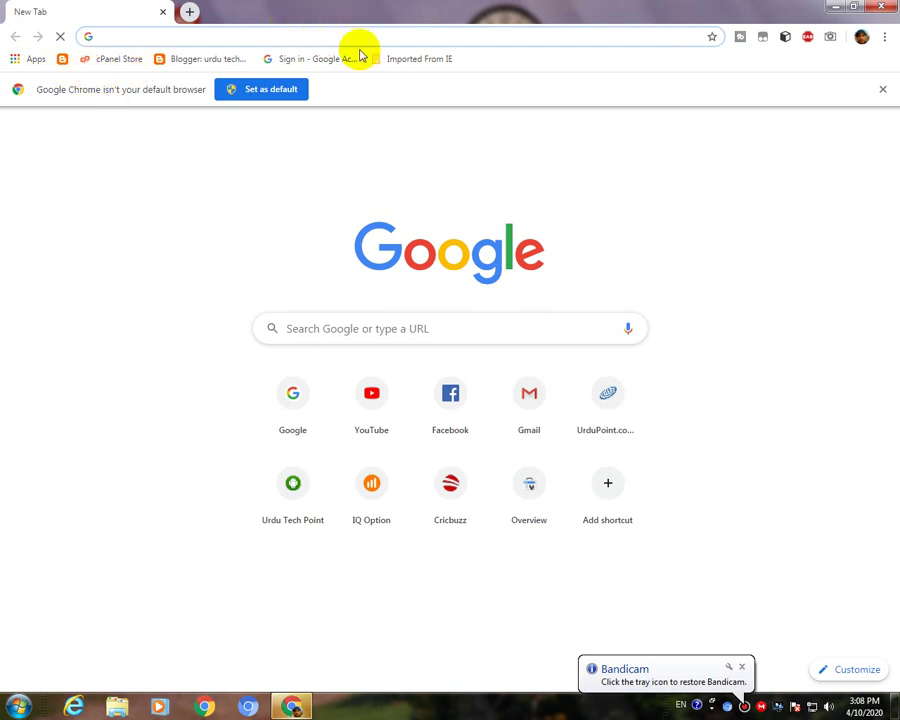
left_click(315, 33)
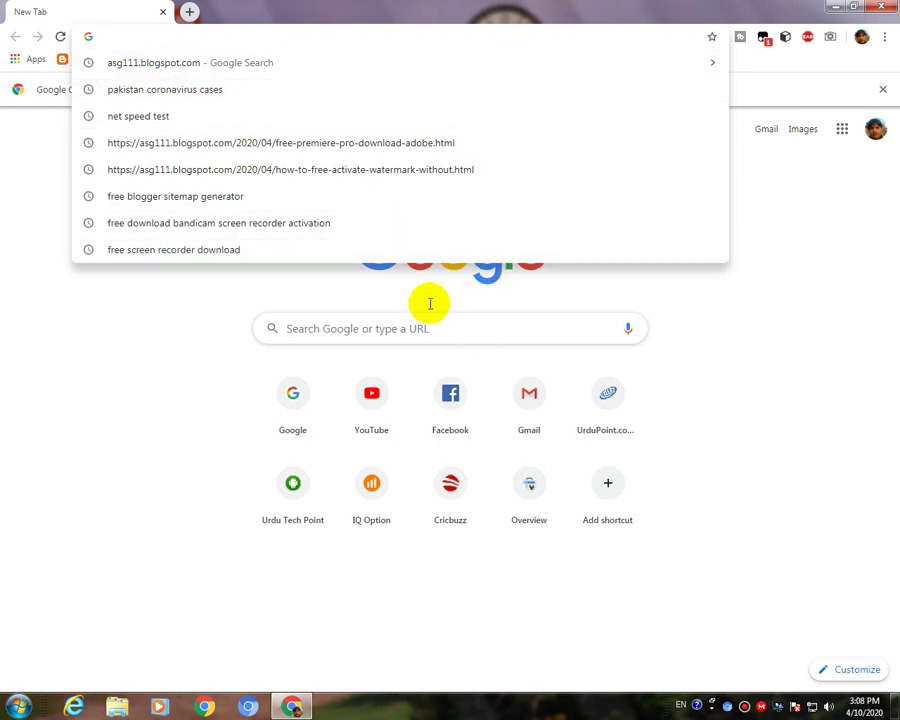
left_click(161, 61)
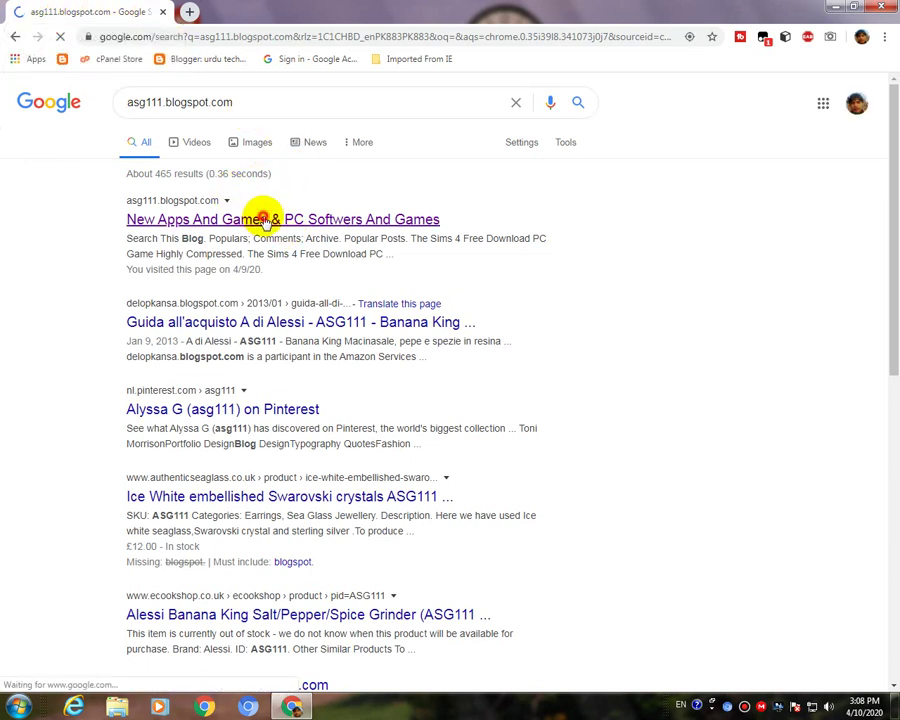
left_click(264, 219)
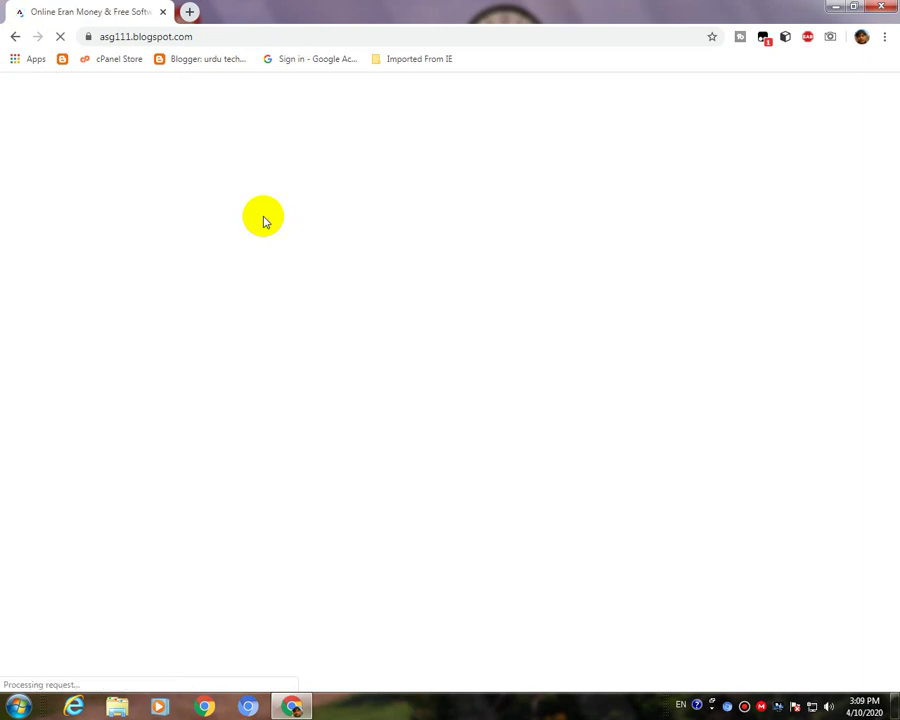
Step: Browse the blog's home page and open the popular post "free download bandicam screen recorder activation"
scroll(347, 312, "down", 3)
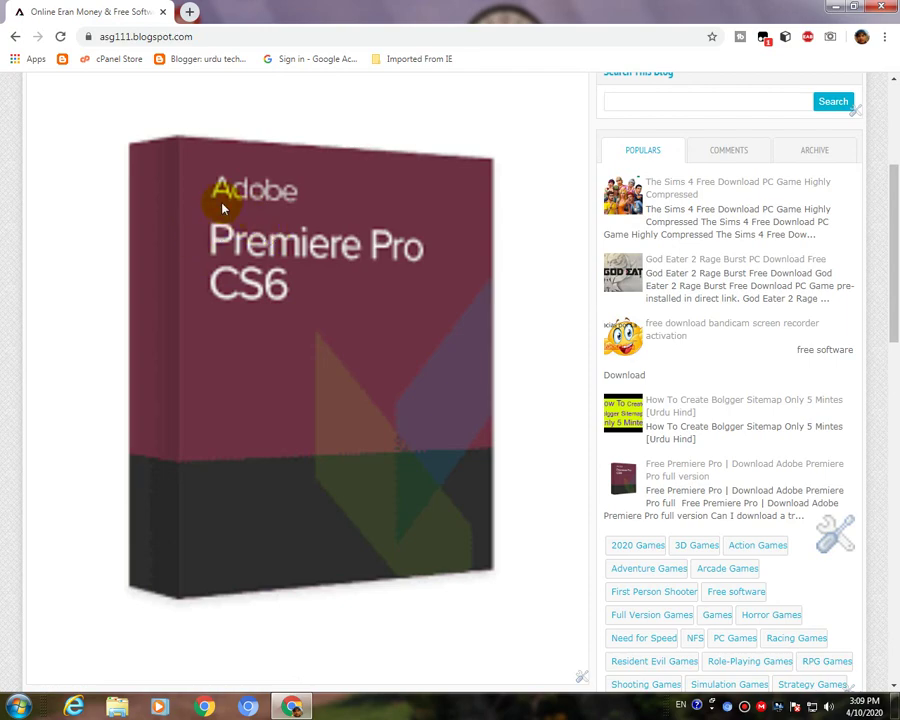
scroll(310, 295, "down", 4)
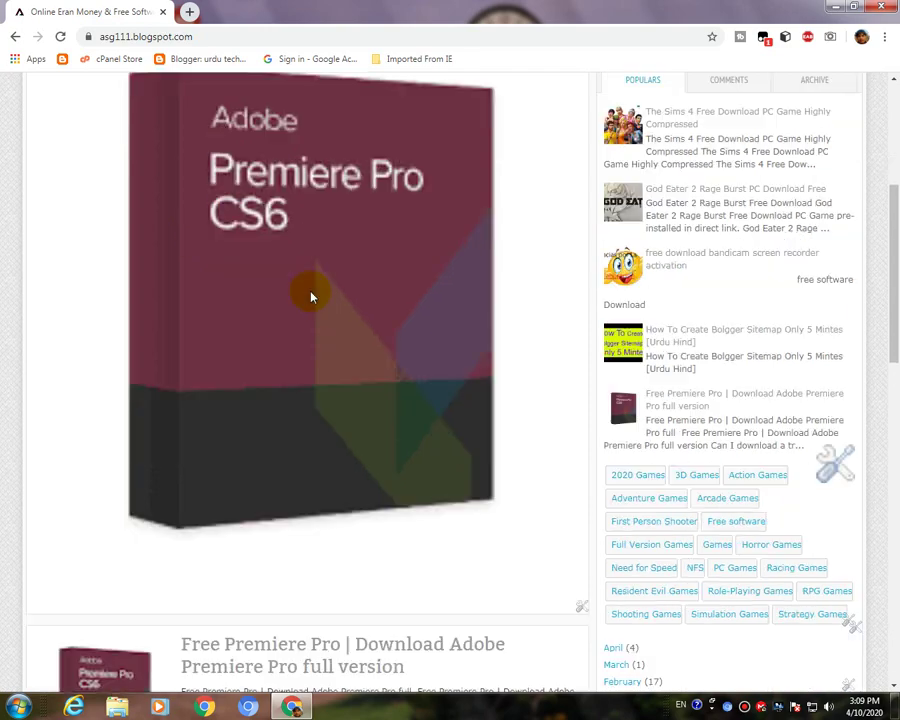
scroll(305, 295, "up", 7)
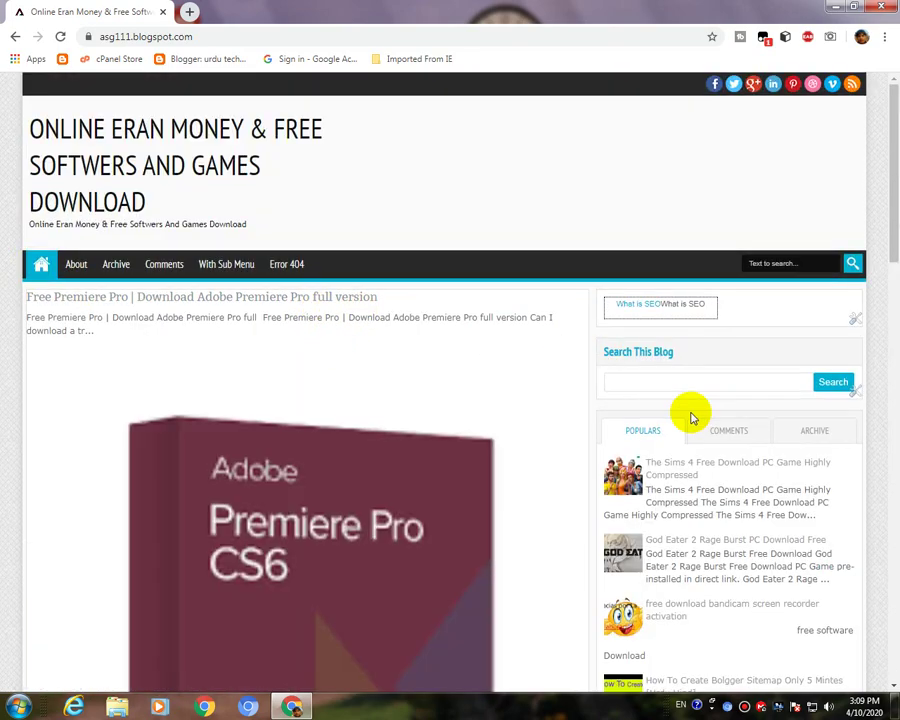
scroll(690, 410, "down", 2)
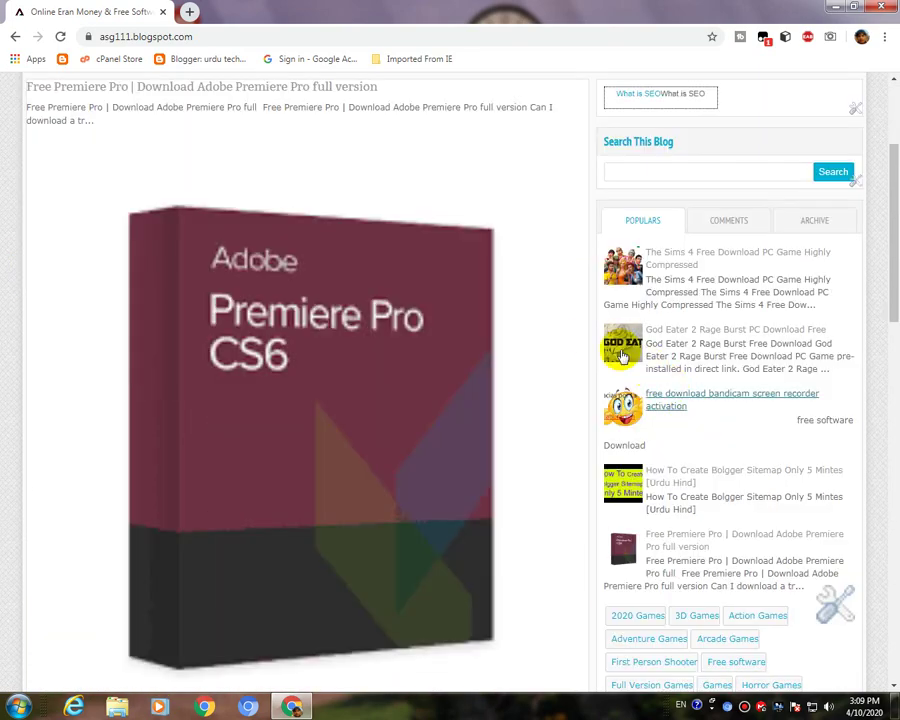
left_click(660, 403)
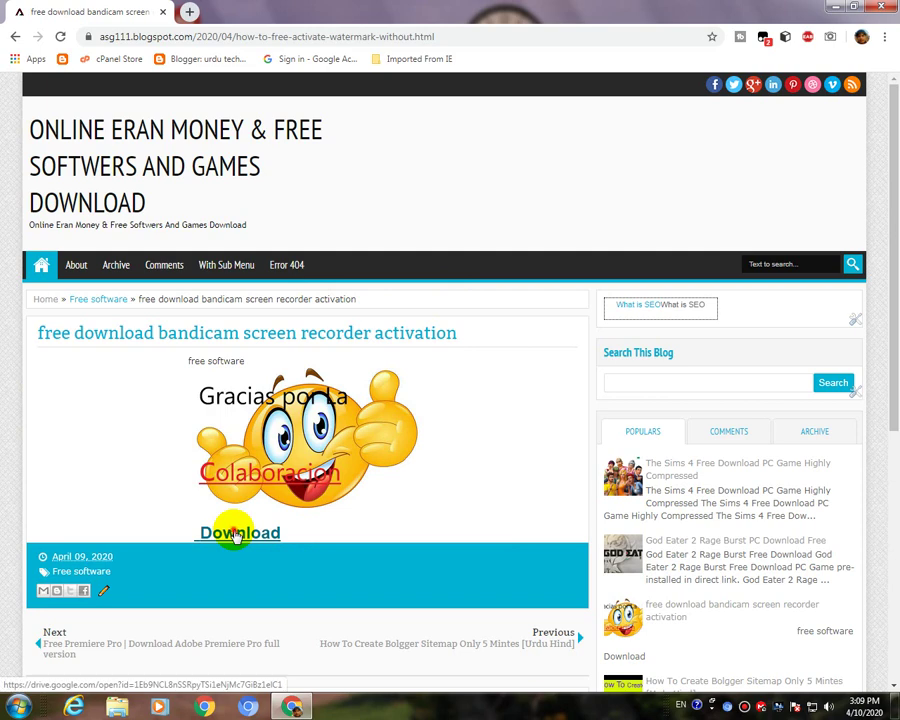
Step: Start downloading Bandicam.v4.3.3.1498.zip from the post's Google Drive link despite the missing virus scan, and cancel the download
left_click(236, 534)
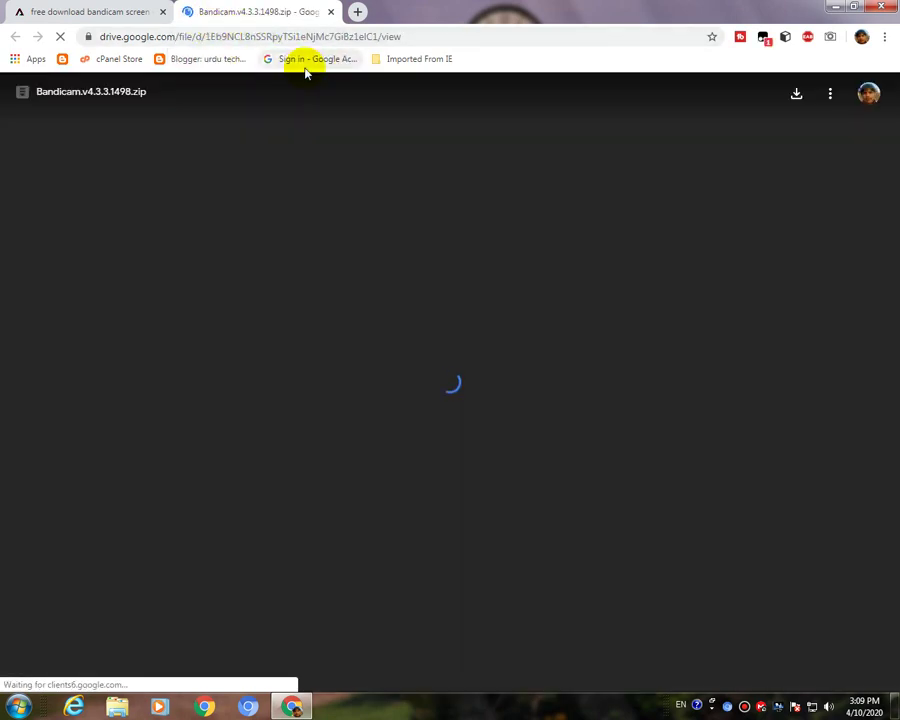
left_click(795, 93)
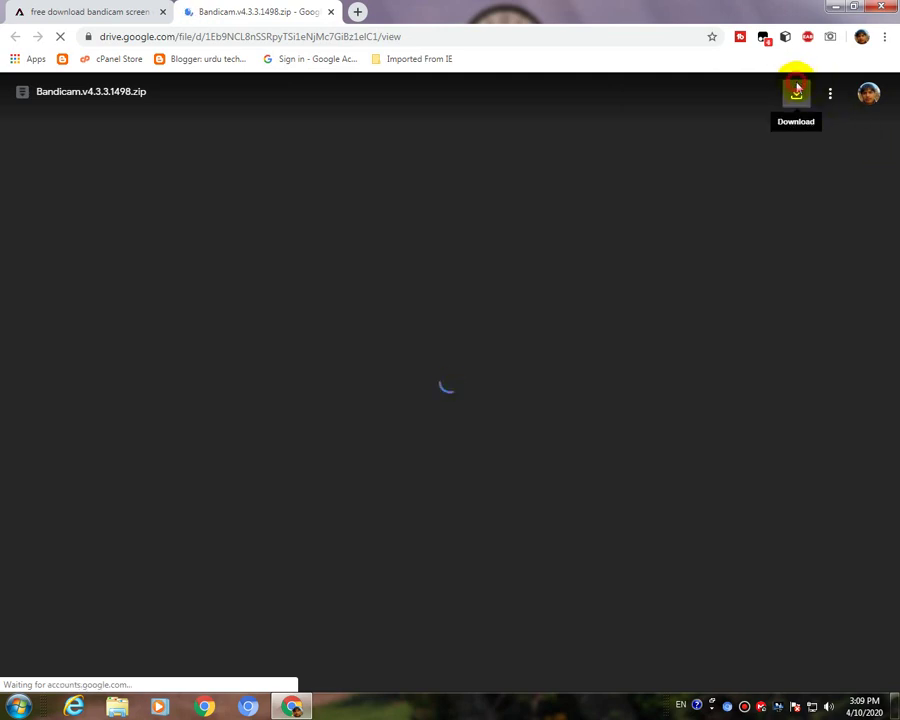
left_click(796, 90)
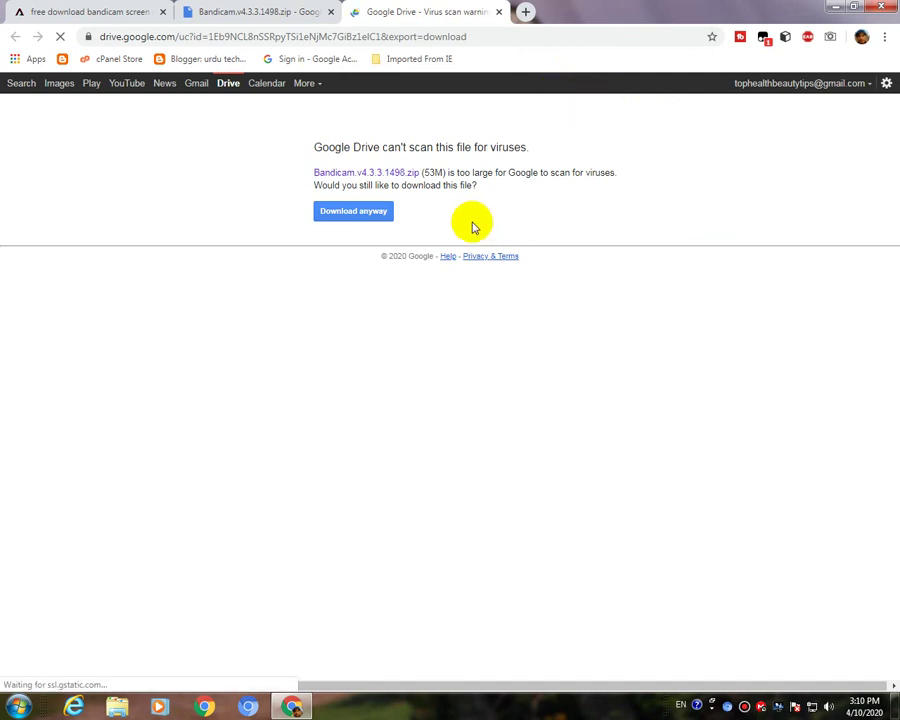
left_click(368, 214)
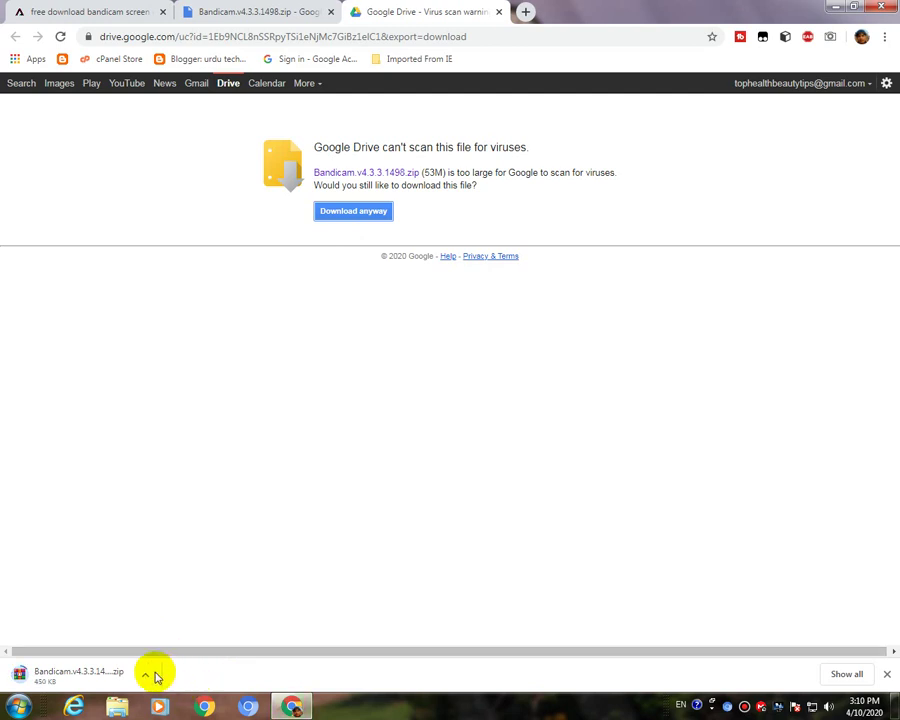
left_click(147, 676)
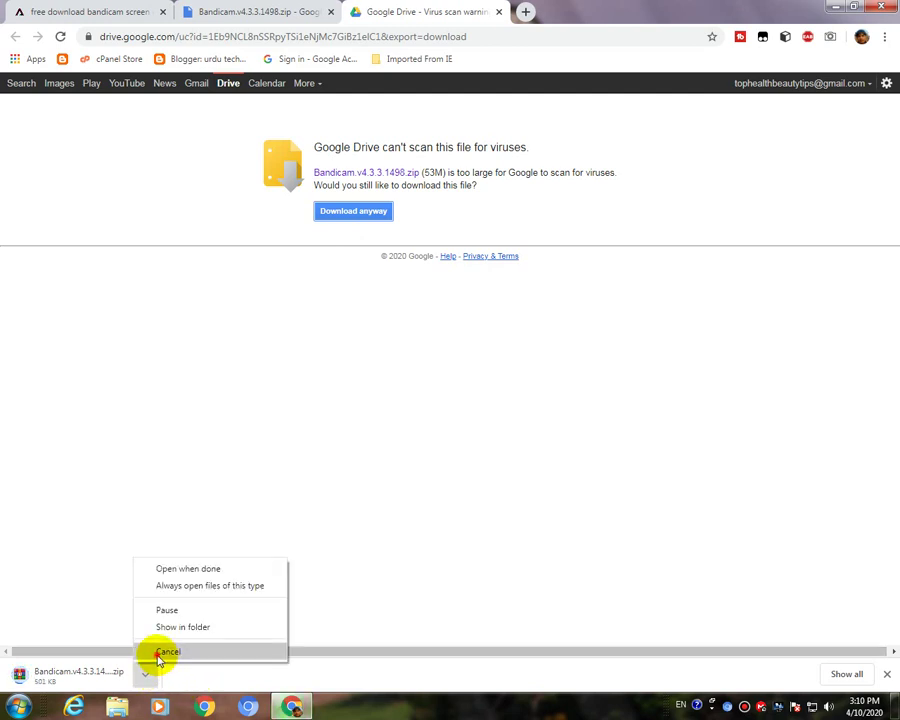
left_click(163, 651)
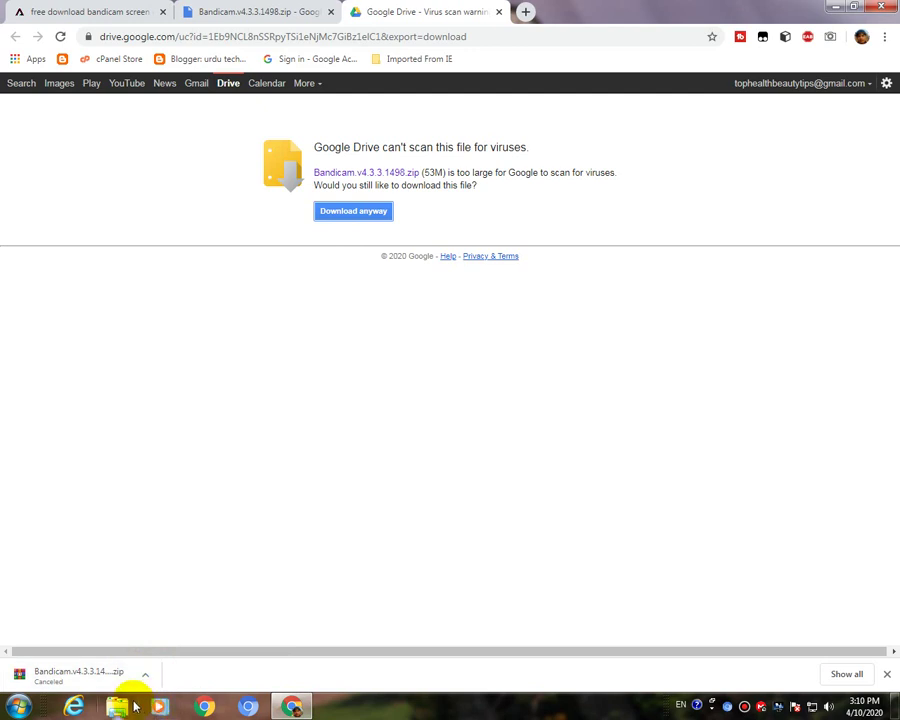
Step: Switch to Windows Explorer and open New folder on Local Disk (F:)
left_click(120, 707)
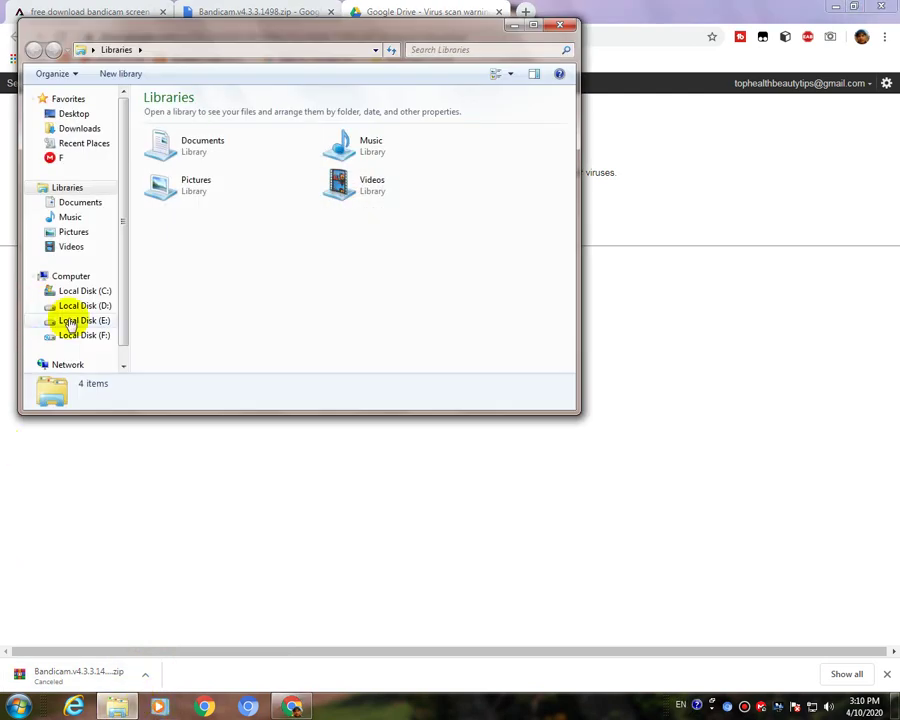
left_click(86, 336)
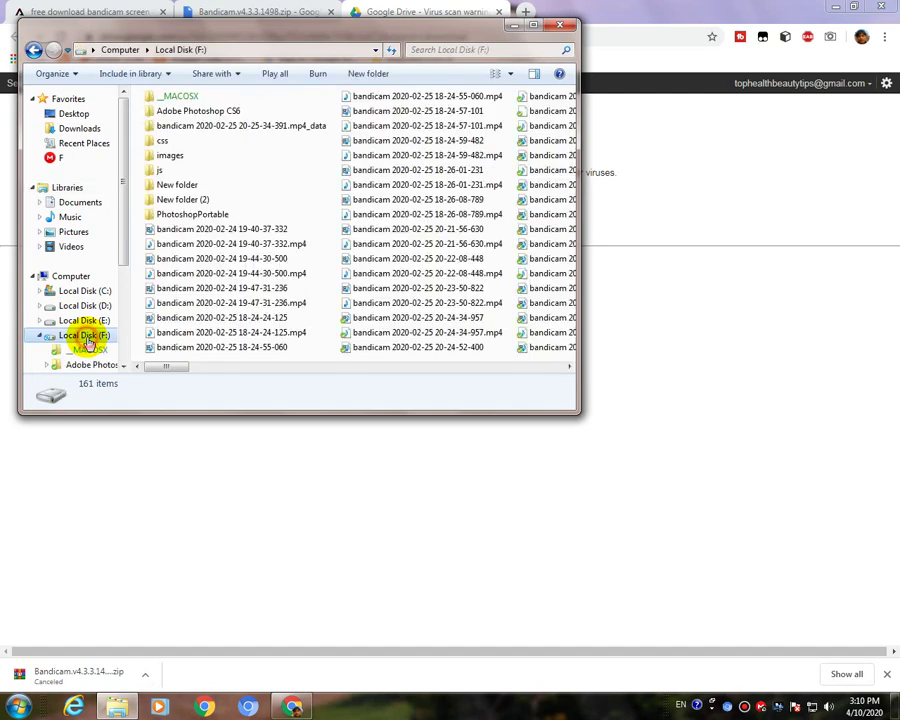
double_click(193, 185)
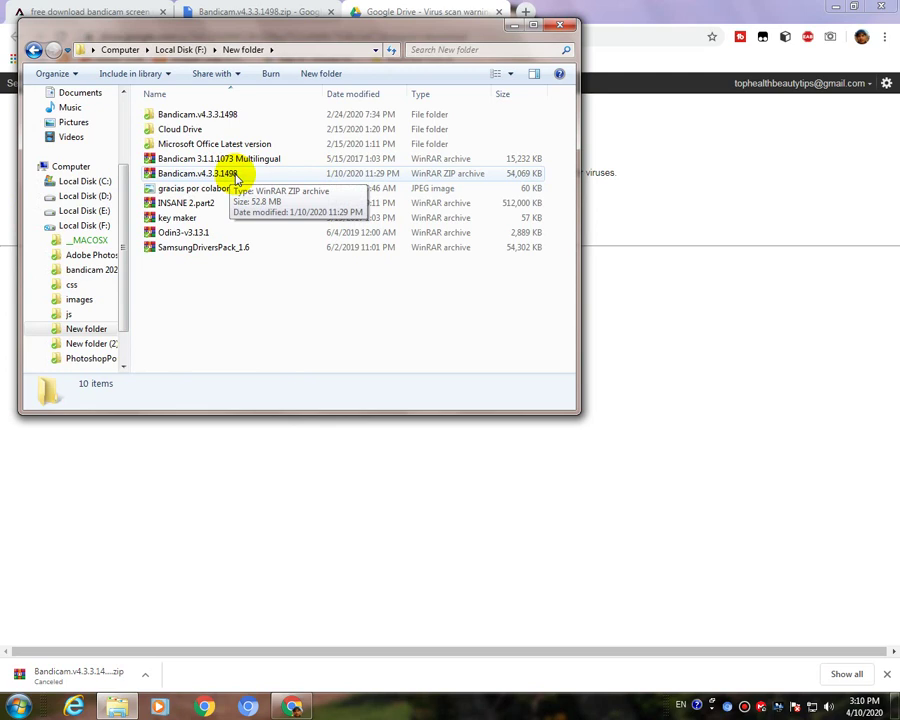
left_click(236, 176)
right_click(236, 176)
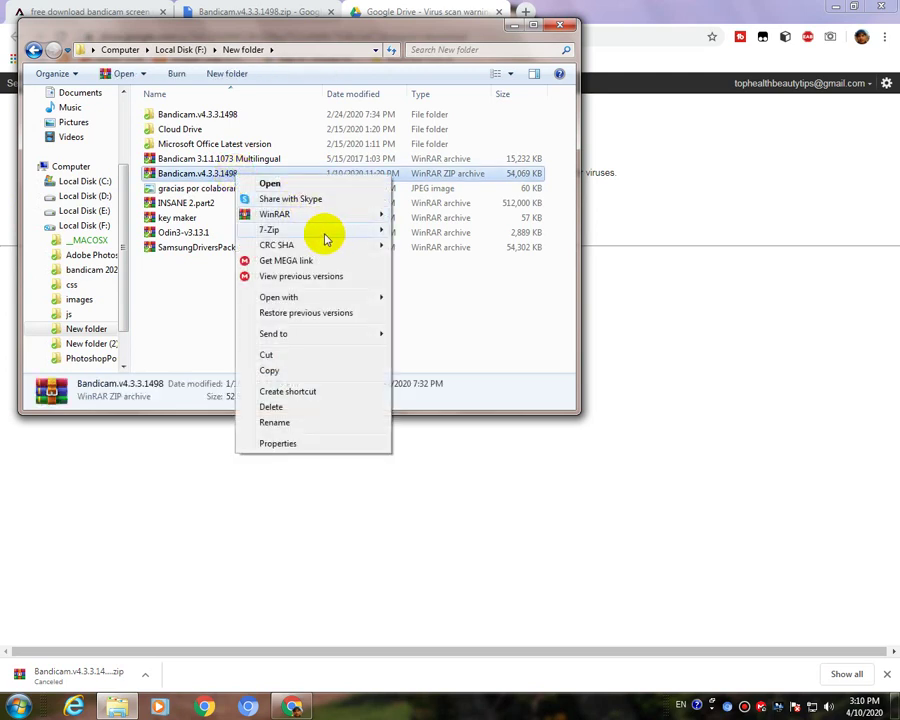
mouse_move(329, 240)
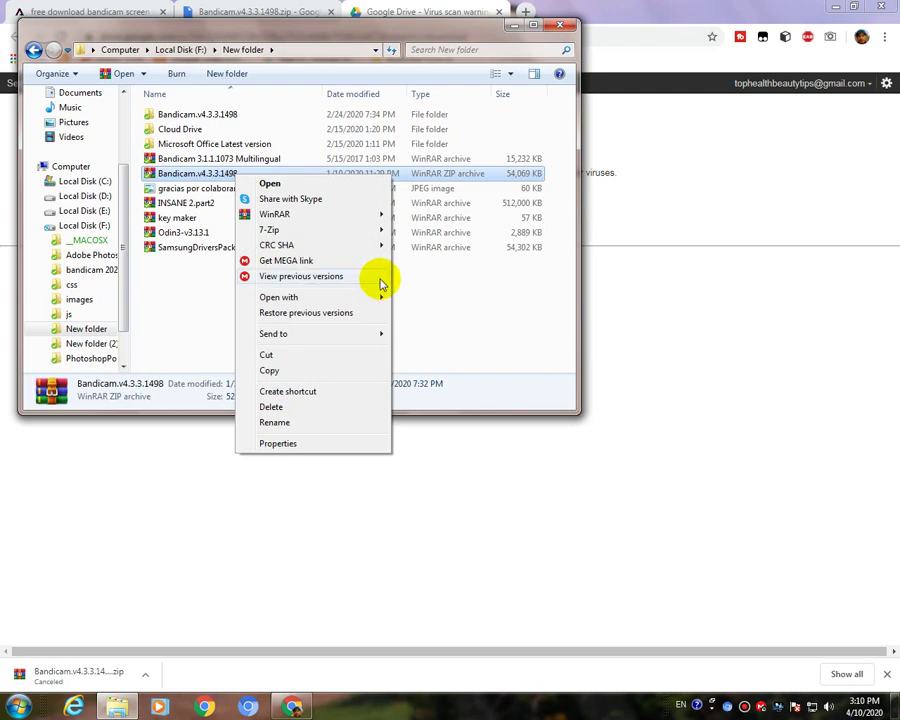
left_click(290, 298)
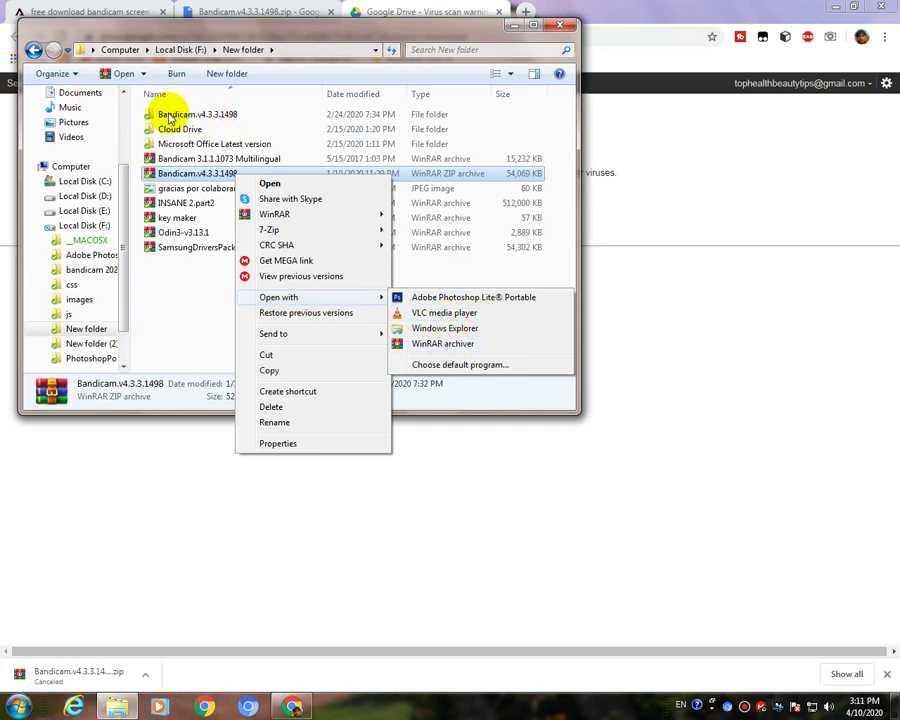
Step: Open the extracted Bandicam.v4.3.3.1498 folder and its Bandicam subfolder
left_click(169, 119)
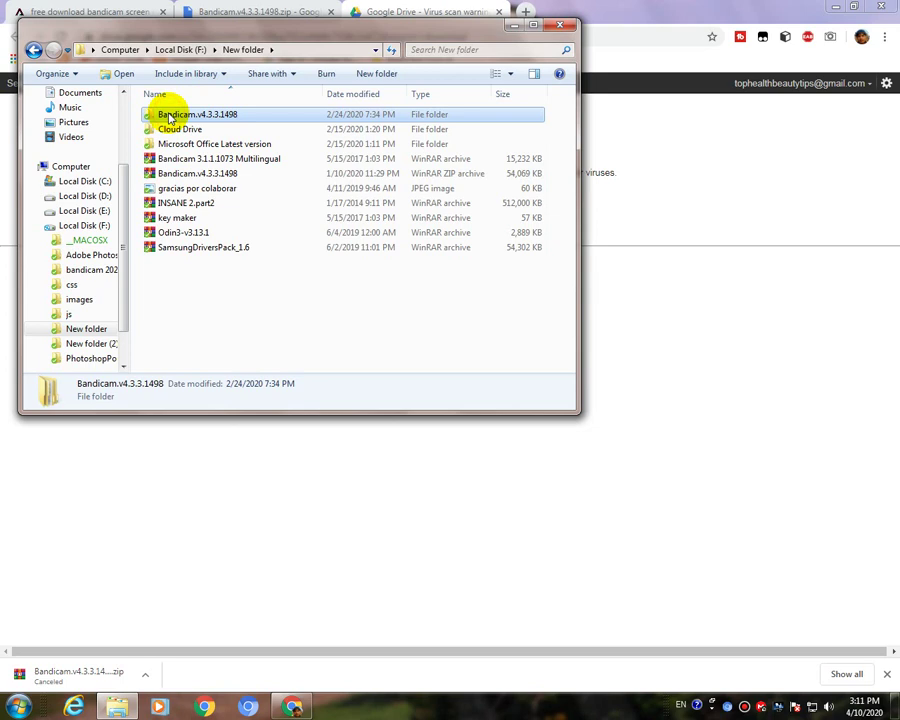
double_click(169, 117)
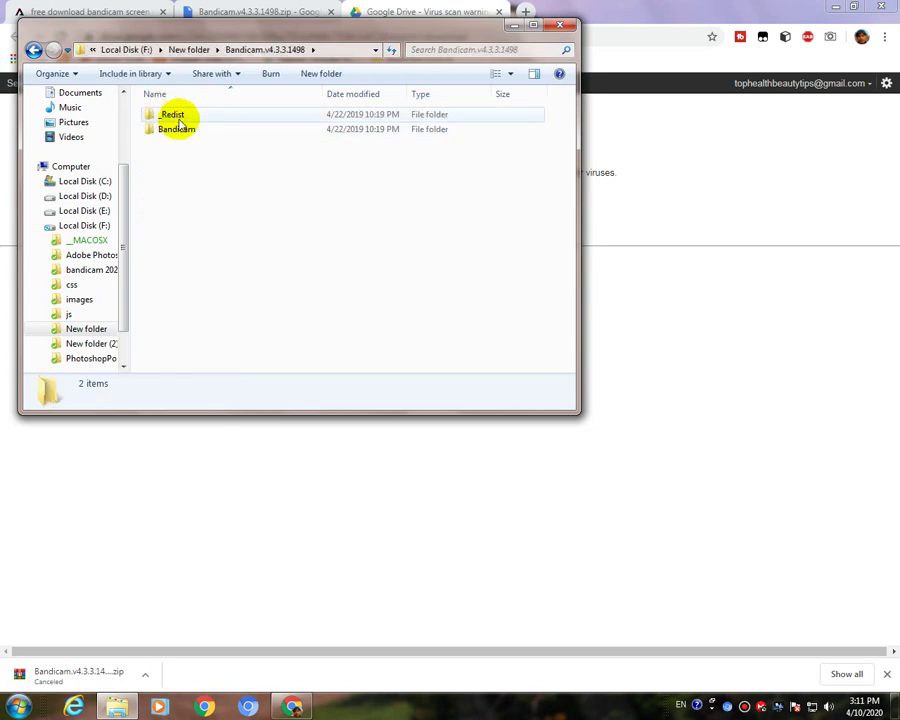
double_click(193, 134)
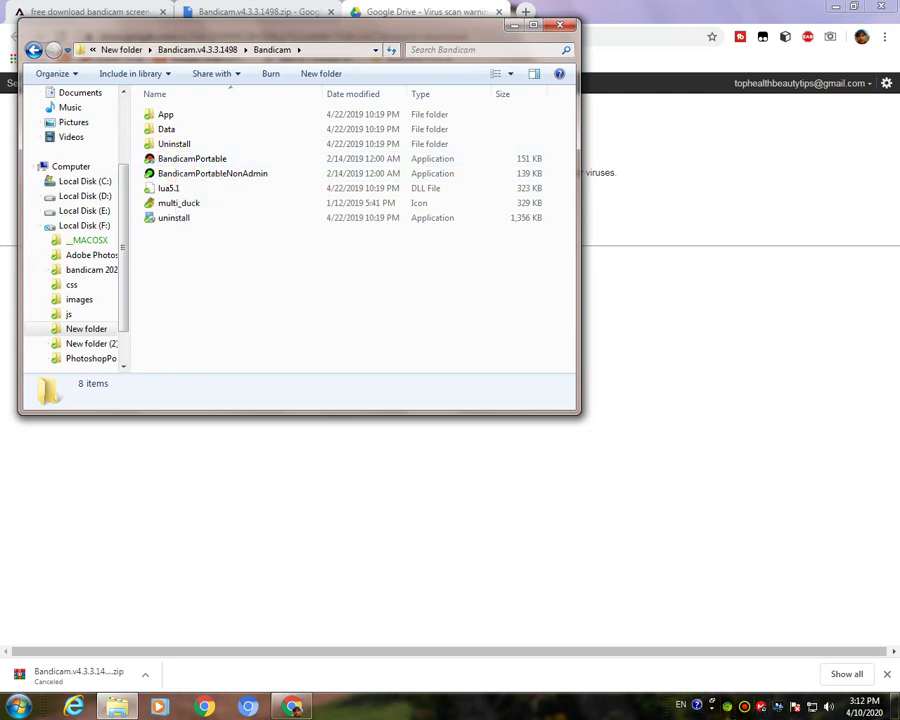
Step: Restore the Bandicam window, move it up beside the folder window and expand it to view the license information
left_click(745, 707)
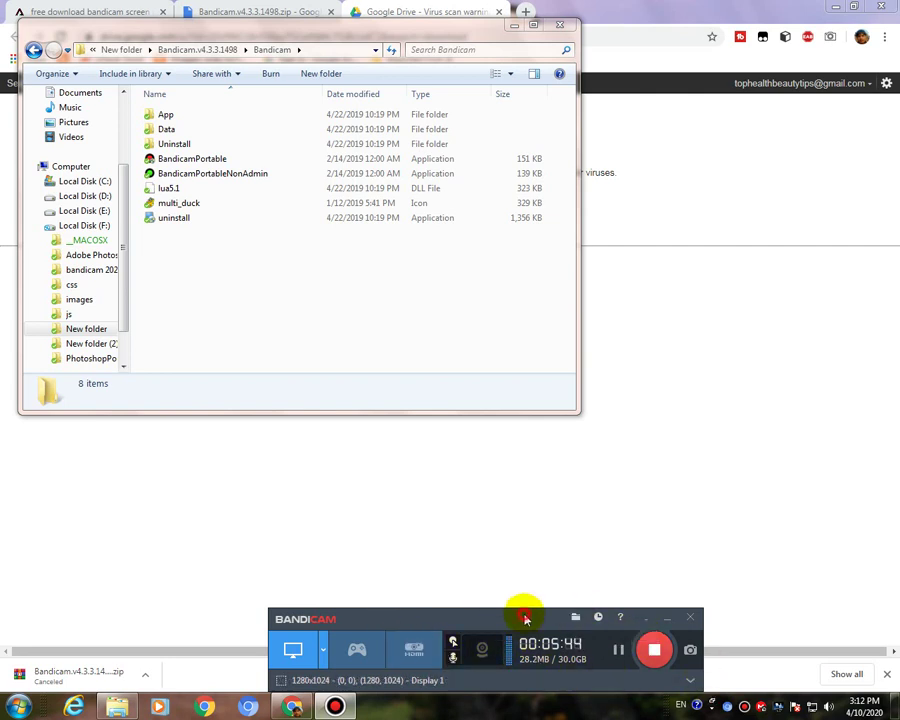
left_click_drag(525, 617, 528, 414)
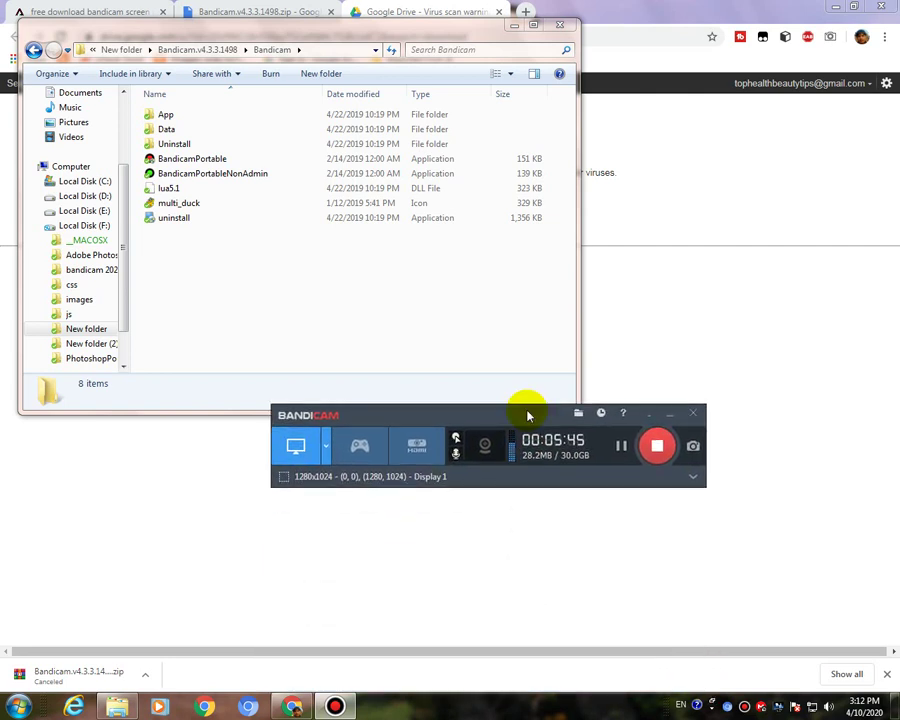
left_click(691, 479)
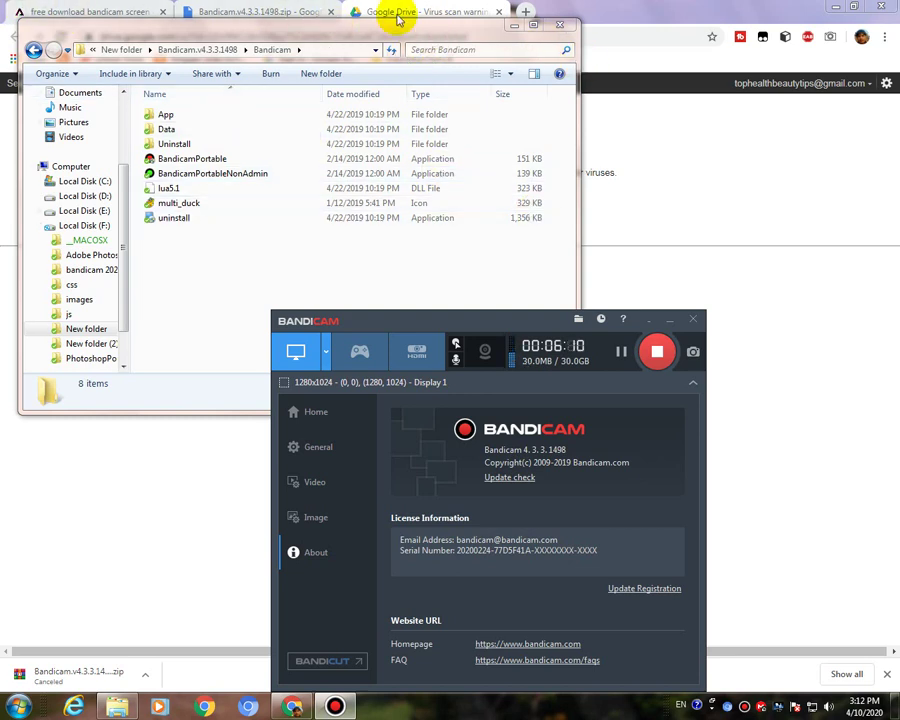
Step: Switch to Chrome, open a new browser tab and minimize the Bandicam window
left_click(689, 129)
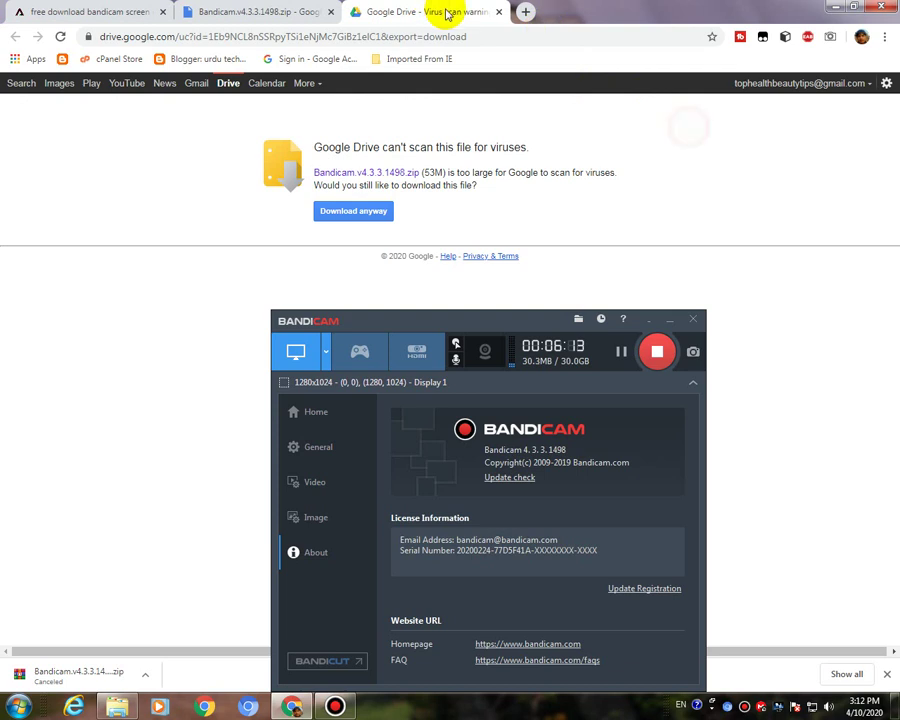
left_click(529, 11)
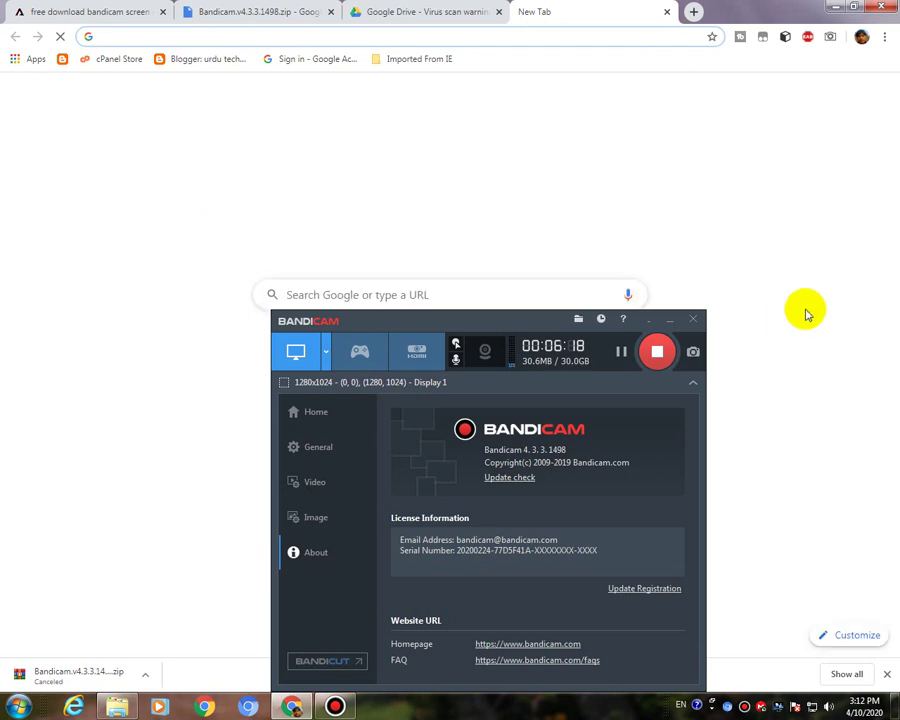
left_click(652, 320)
Step: Search Google for the suggested query "bandicam online active free 2020"
left_click(427, 295)
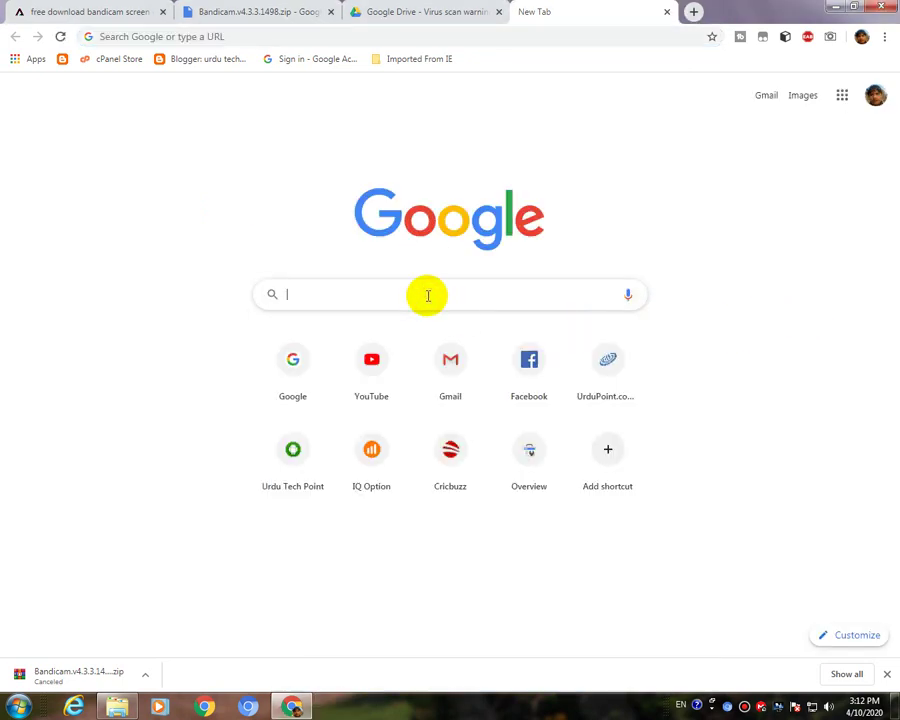
type("b")
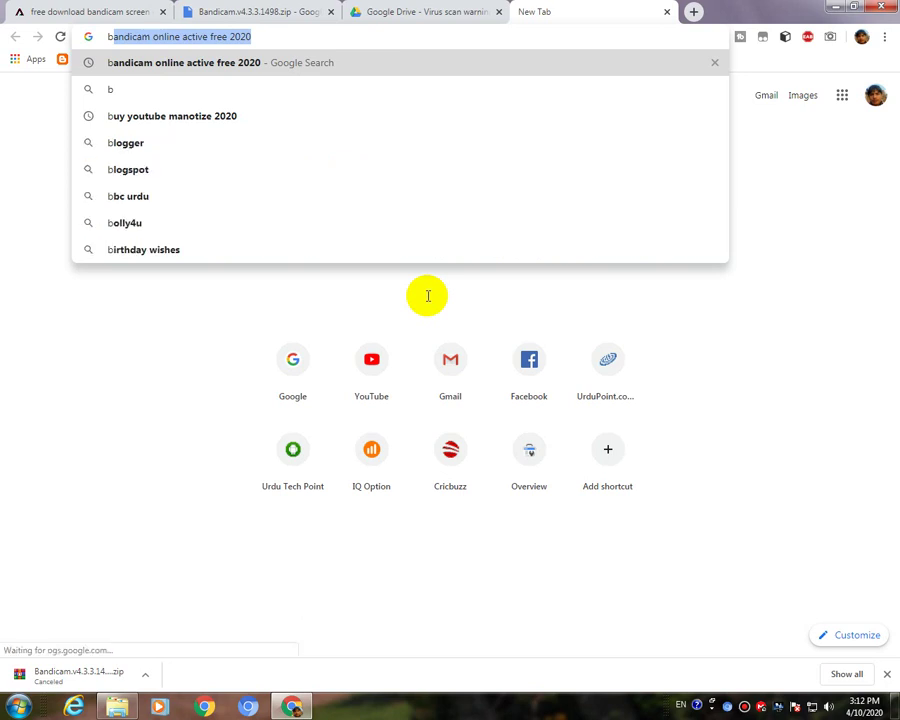
type("a")
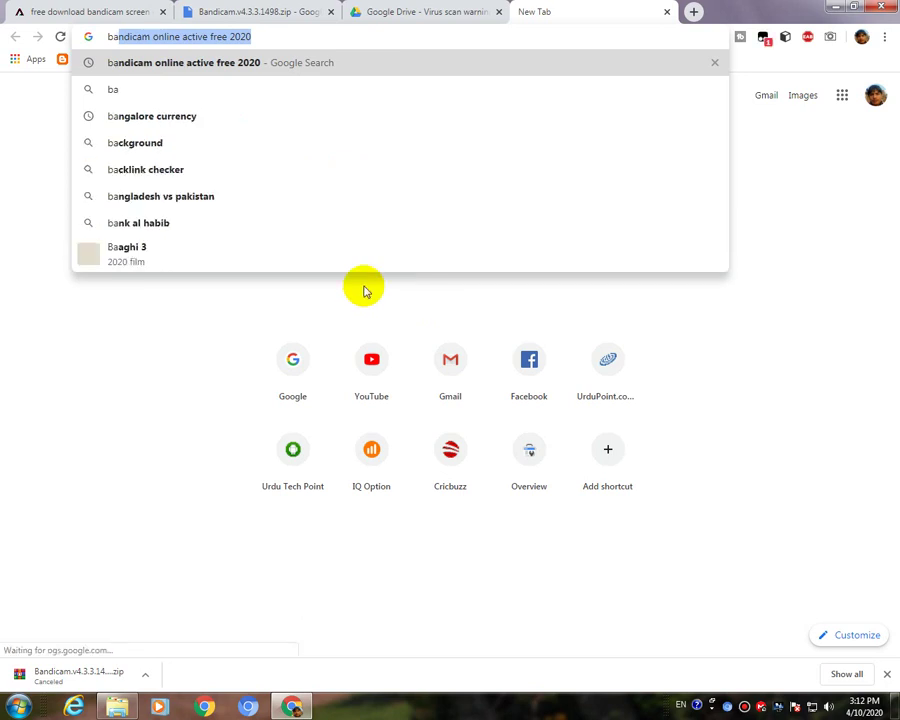
left_click(157, 64)
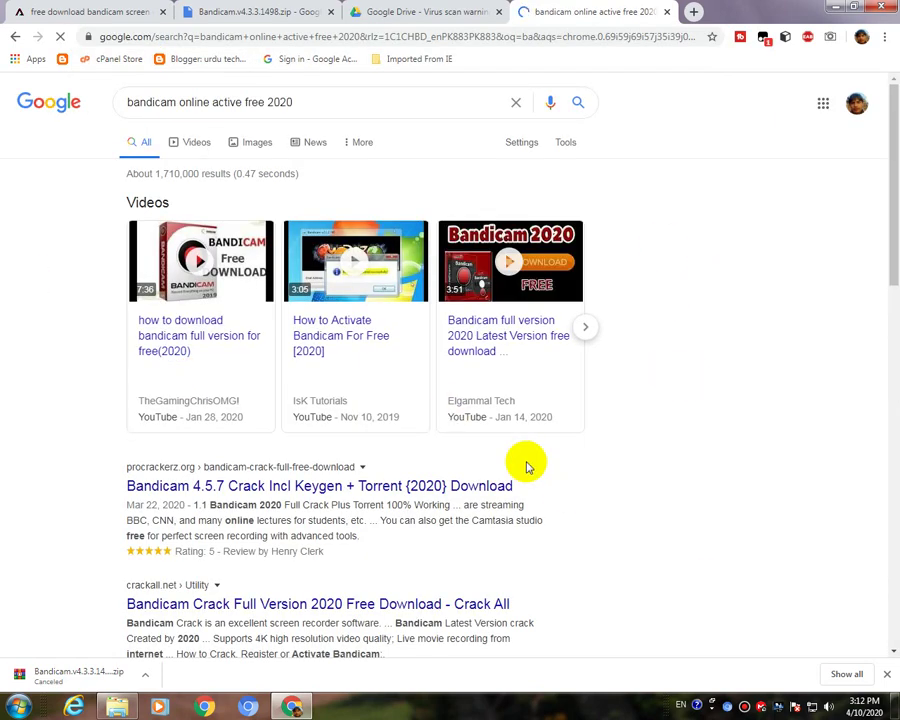
left_click(230, 355)
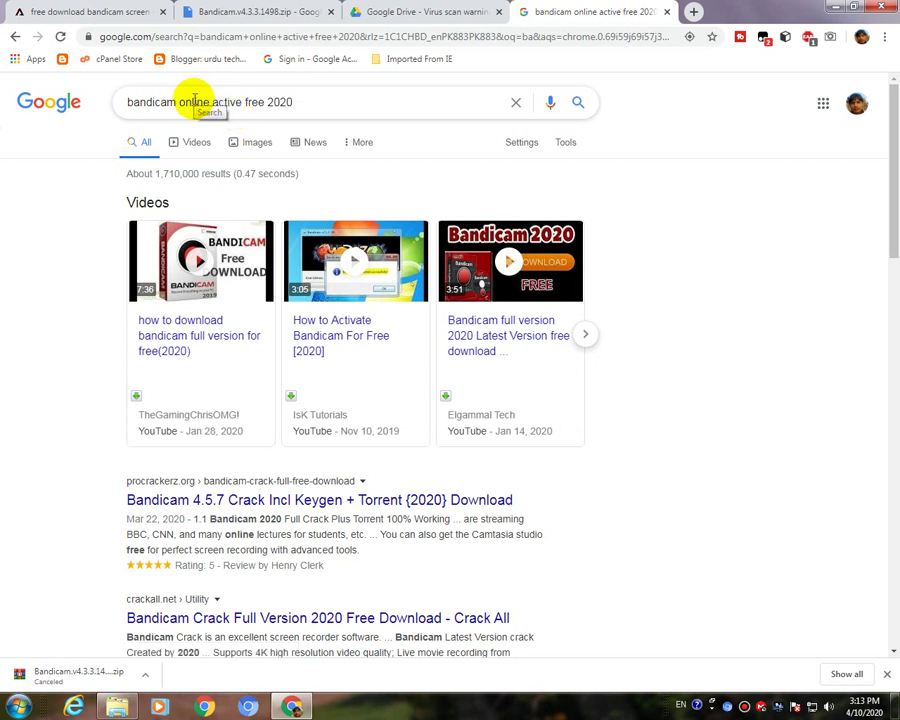
Step: Shorten the Google query to "bandicam" and run the search
left_click(313, 100)
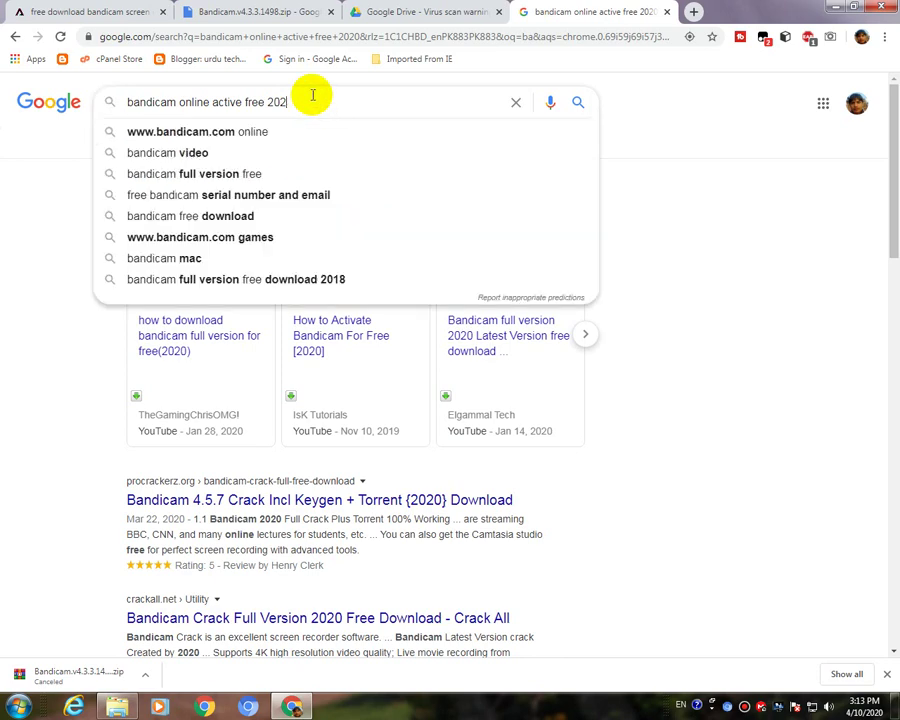
key("BackSpace")
key("BackSpace")
key("BackSpace")
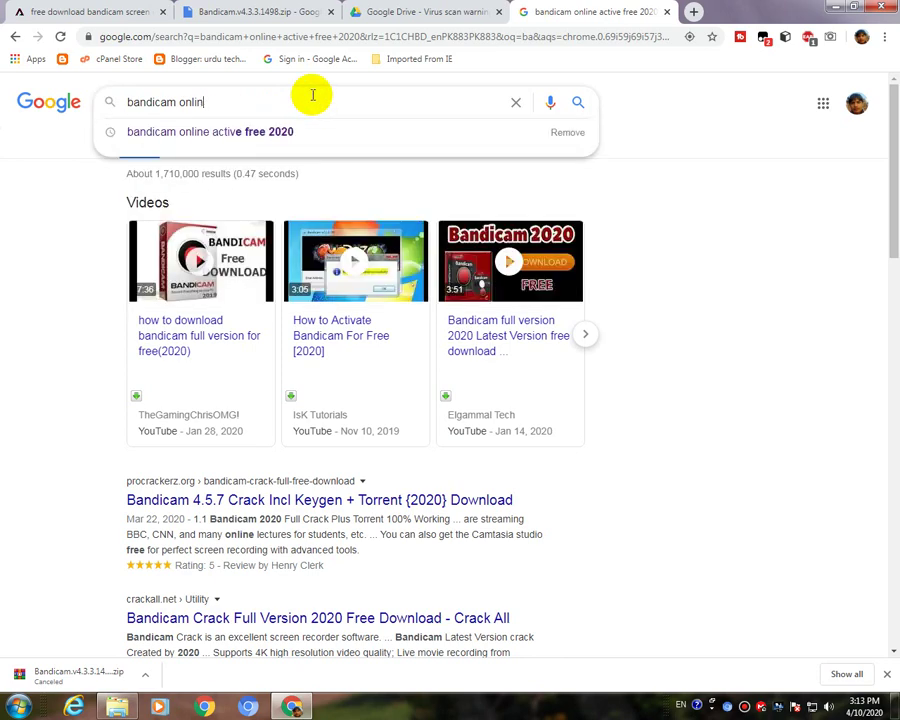
key("BackSpace")
key("BackSpace")
key("BackSpace")
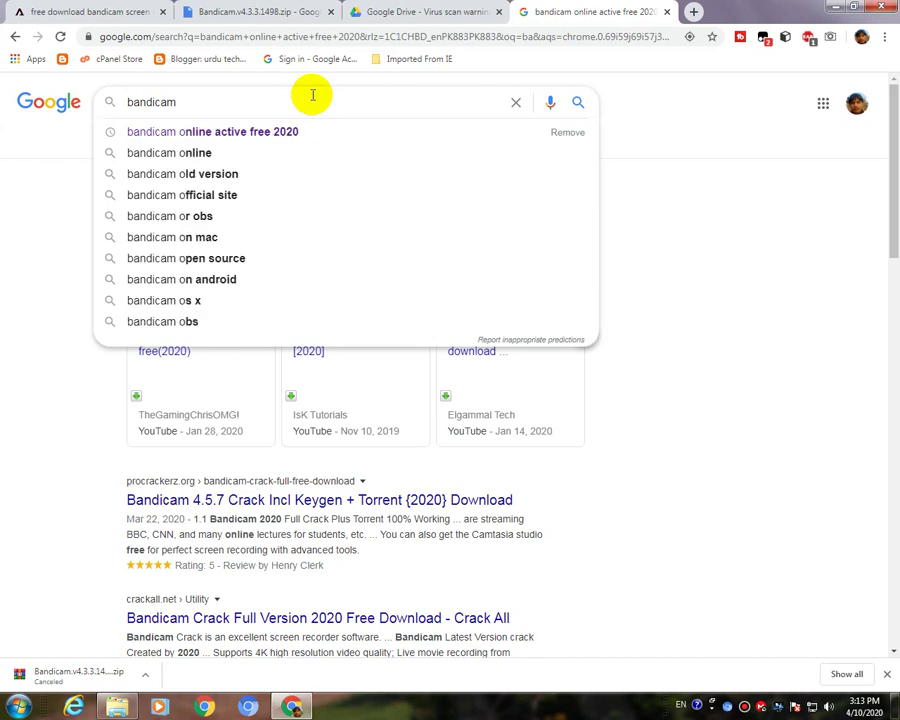
key("Return")
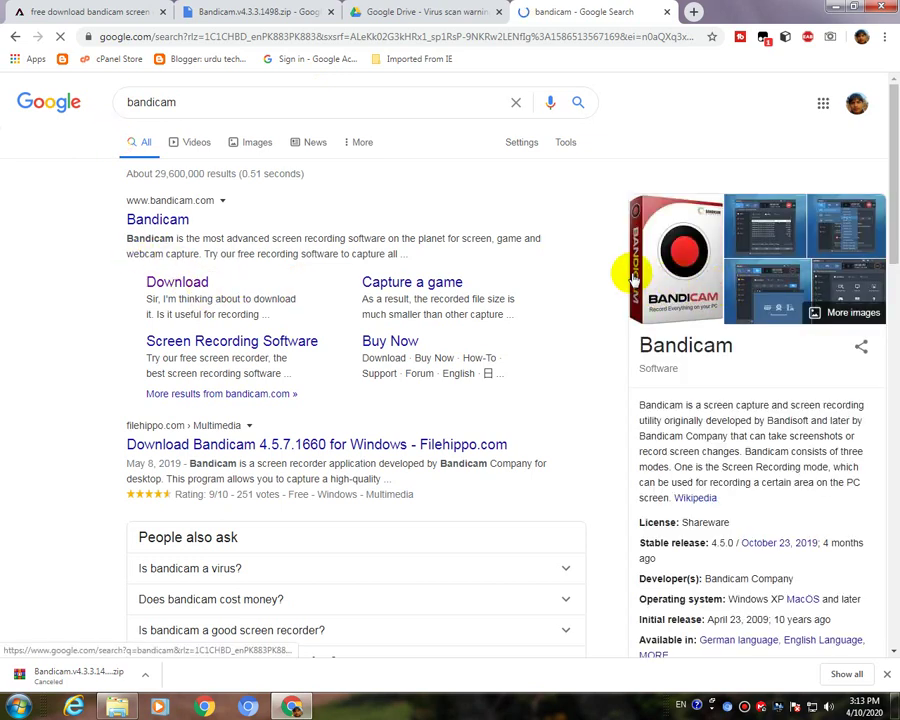
Step: Open the Buy Now page of bandicam.com from the search results and examine the license prices
left_click(380, 344)
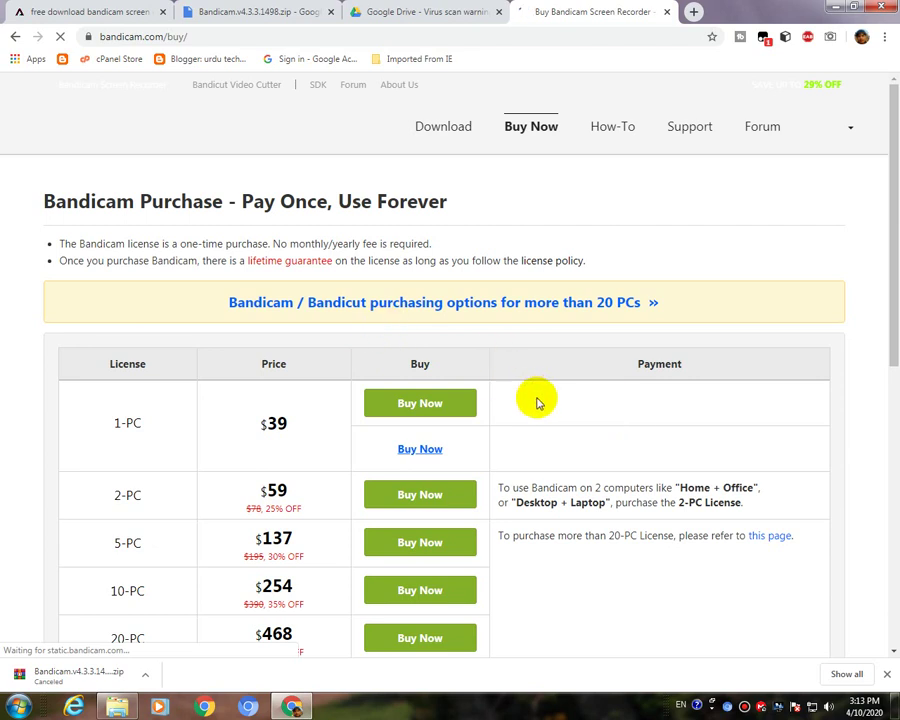
scroll(530, 398, "down", 2)
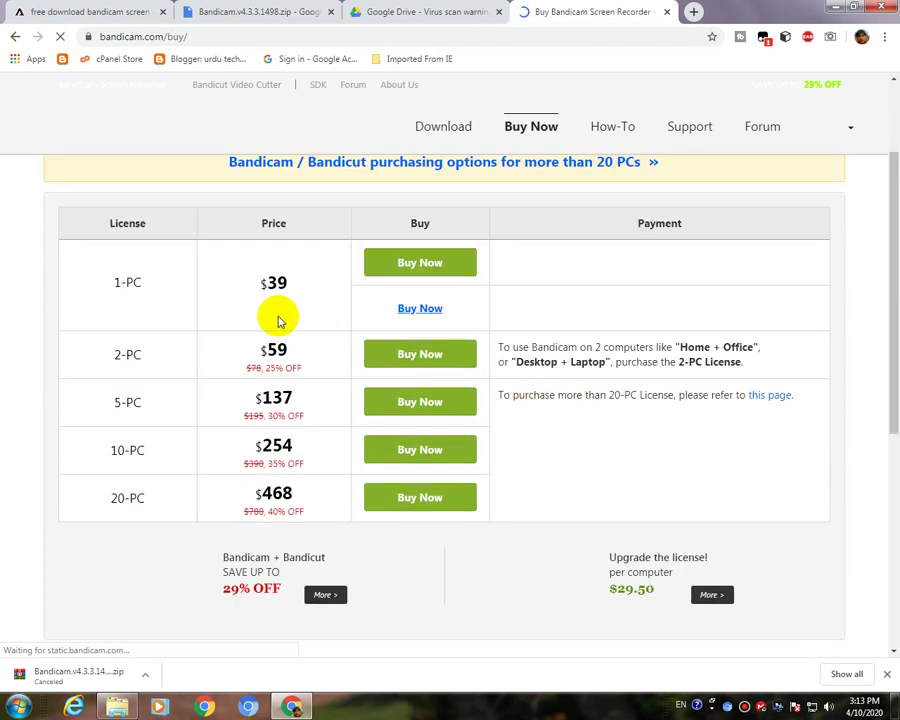